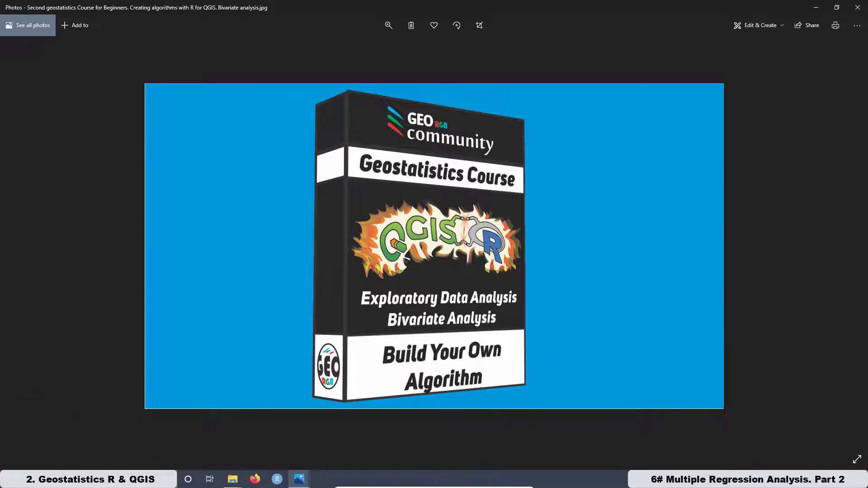
Step: Advance to R2.6YT.png, the lesson 6 Multiple Regression Analysis Part 2 cover
{"action": "key", "text": "Right"}
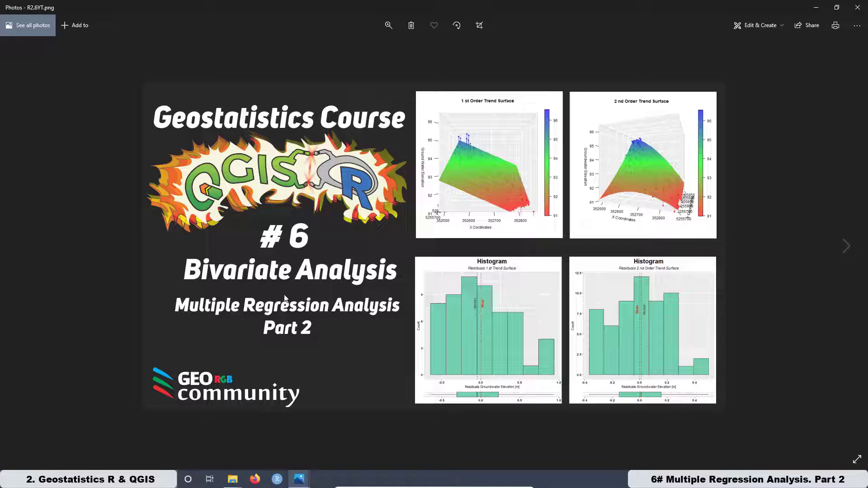
Step: Step back to R2.5 YT.png, the lesson 5 Multiple Regression Part 1 cover
{"action": "key", "text": "Left"}
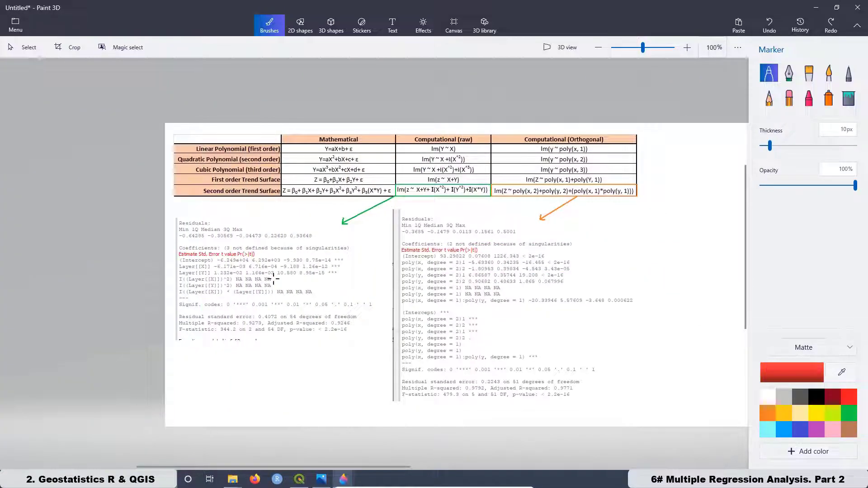
Step: Put red dots beside the three NA rows, both degree 2 poly rows and the interaction row
{"action": "left_click", "coordinate": [274, 279]}
{"action": "left_click", "coordinate": [274, 286]}
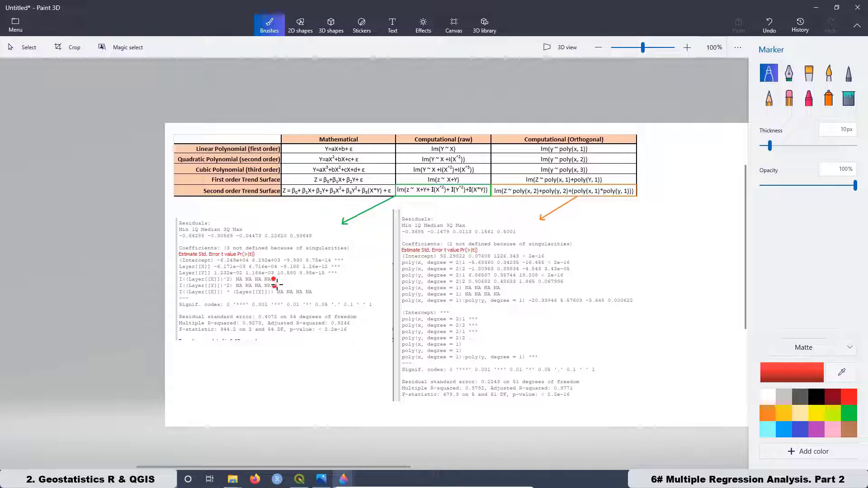
{"action": "left_click", "coordinate": [316, 292]}
{"action": "left_click", "coordinate": [566, 275]}
{"action": "left_click", "coordinate": [567, 281]}
{"action": "left_click", "coordinate": [636, 300]}
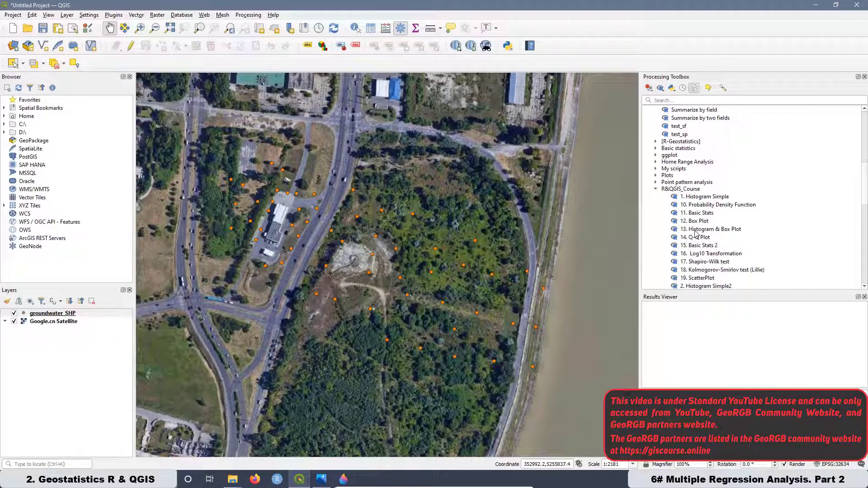
Step: Run script 47 Residuals Summary 3rd Poly with X=x, Y=y, Z=gw and highlight the poly(x, degree = 3) rows
{"action": "scroll", "coordinate": [695, 232], "scroll_direction": "down", "scroll_amount": 12}
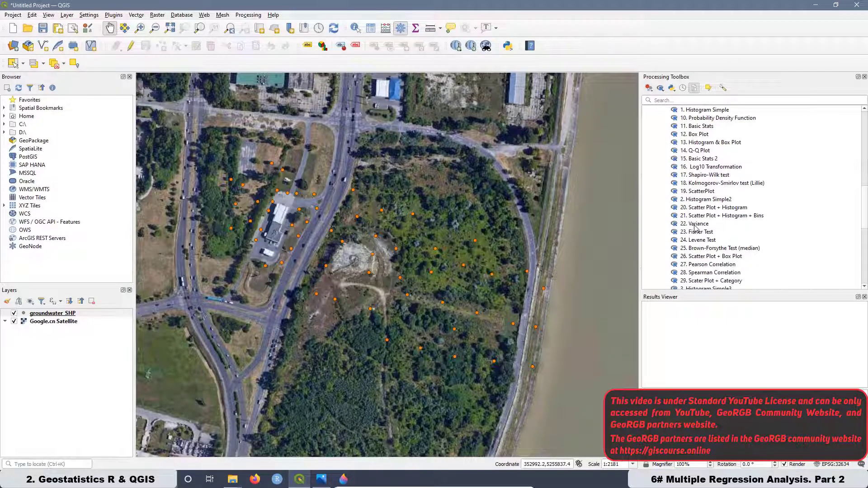
{"action": "scroll", "coordinate": [695, 228], "scroll_direction": "down", "scroll_amount": 1}
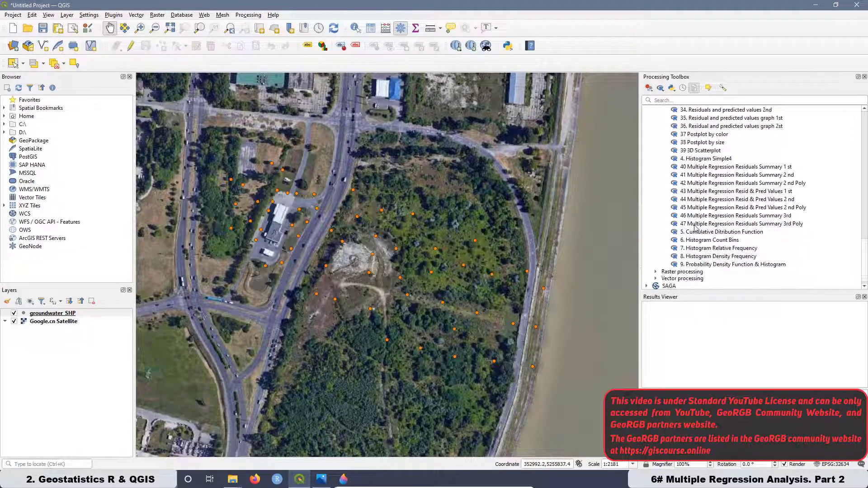
{"action": "left_click", "coordinate": [695, 224]}
{"action": "double_click", "coordinate": [696, 225]}
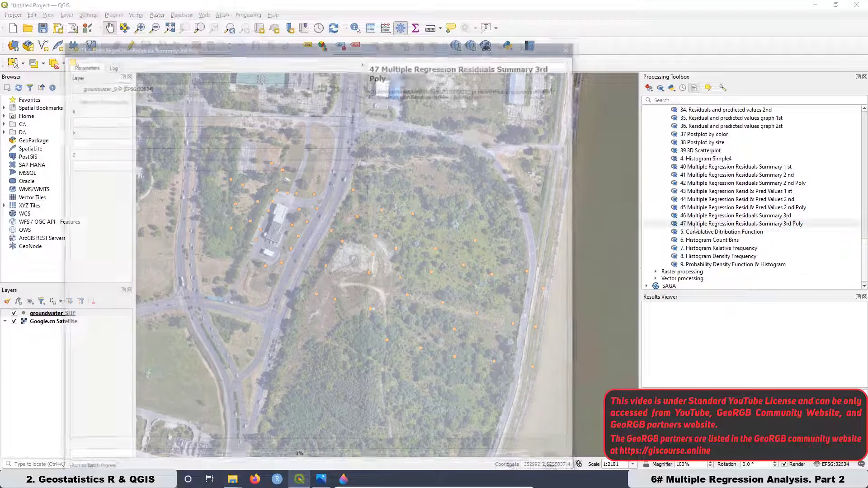
{"action": "left_click", "coordinate": [75, 120]}
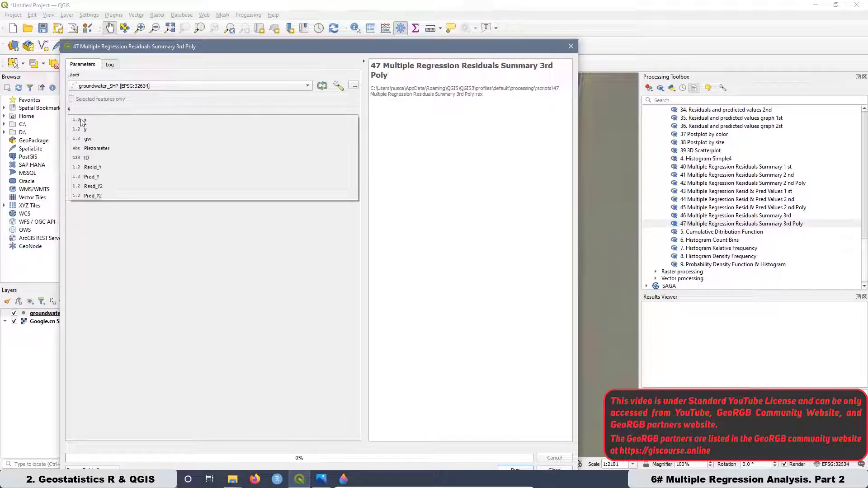
{"action": "left_click", "coordinate": [81, 121]}
{"action": "left_click", "coordinate": [93, 142]}
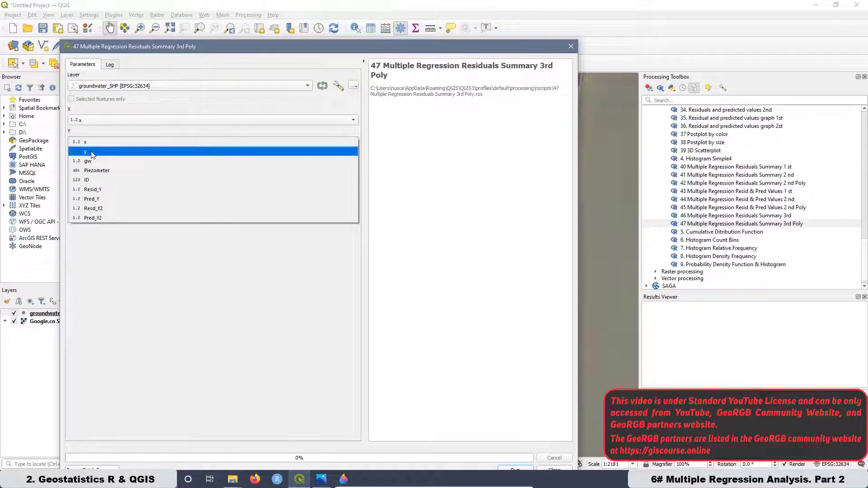
{"action": "left_click", "coordinate": [93, 151]}
{"action": "left_click", "coordinate": [96, 164]}
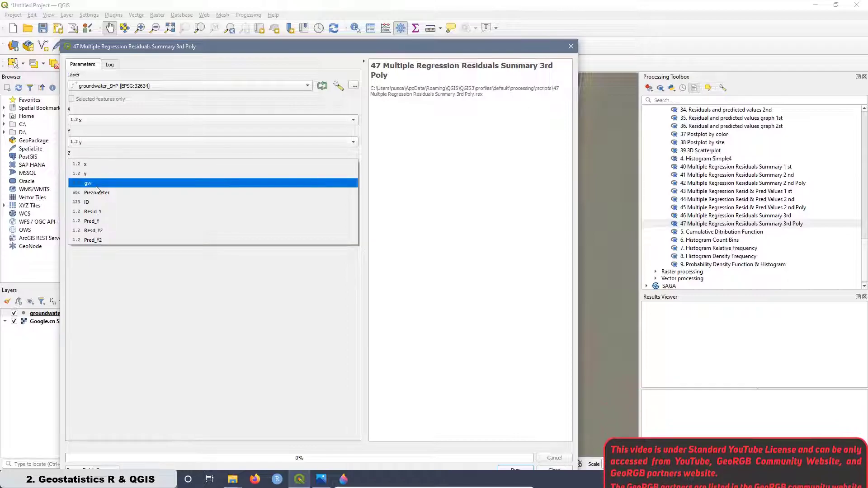
{"action": "left_click", "coordinate": [97, 184]}
{"action": "left_click_drag", "start_coordinate": [427, 41], "coordinate": [458, 5]}
{"action": "left_click", "coordinate": [545, 433]}
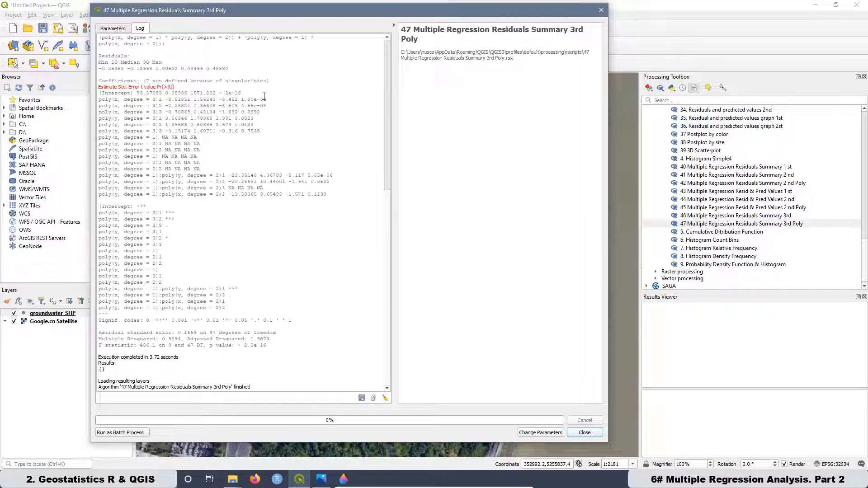
{"action": "left_click_drag", "start_coordinate": [180, 220], "coordinate": [98, 213]}
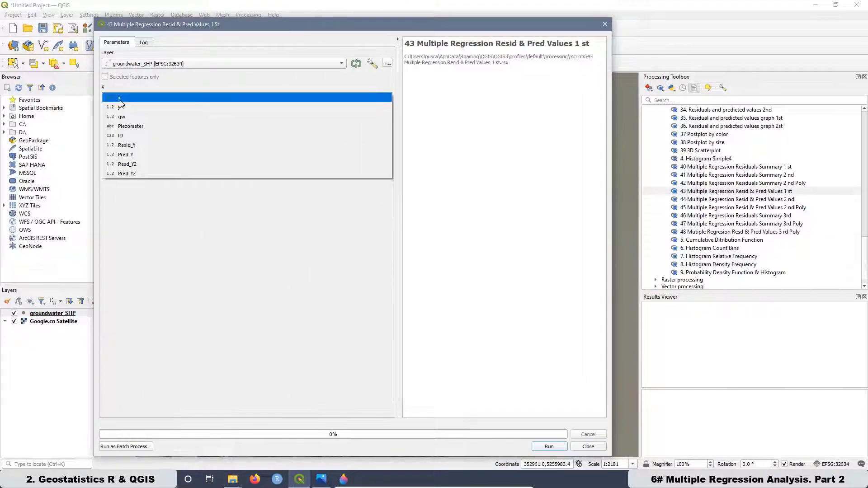
Step: Set script 43's X, Y and Z to x, y and gw, then set where to save the Stat output
{"action": "left_click", "coordinate": [123, 100]}
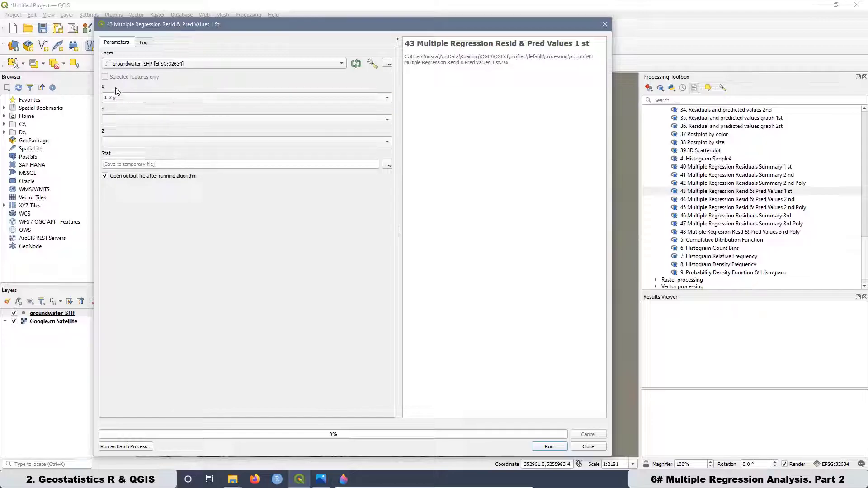
{"action": "left_click", "coordinate": [118, 121]}
{"action": "left_click", "coordinate": [127, 130]}
{"action": "left_click", "coordinate": [121, 141]}
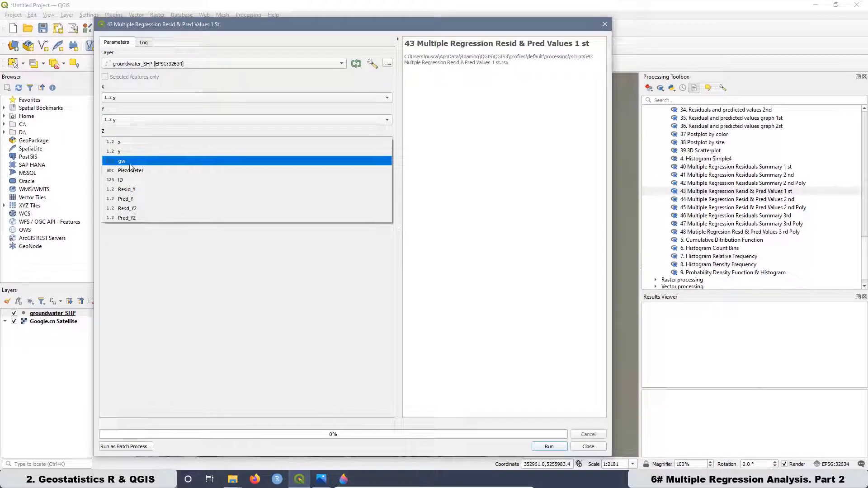
{"action": "left_click", "coordinate": [129, 161]}
{"action": "left_click", "coordinate": [387, 166]}
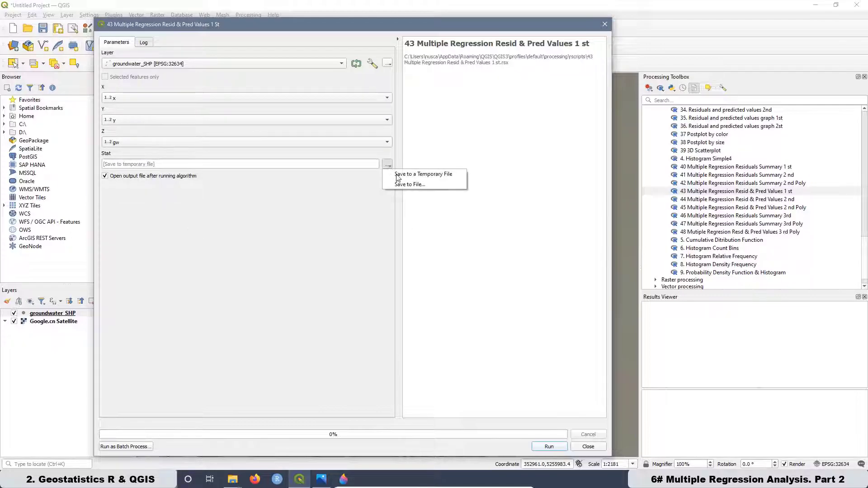
Step: Enter the header ID in cell D1 of the residuals table in Calc
{"action": "left_click", "coordinate": [260, 82]}
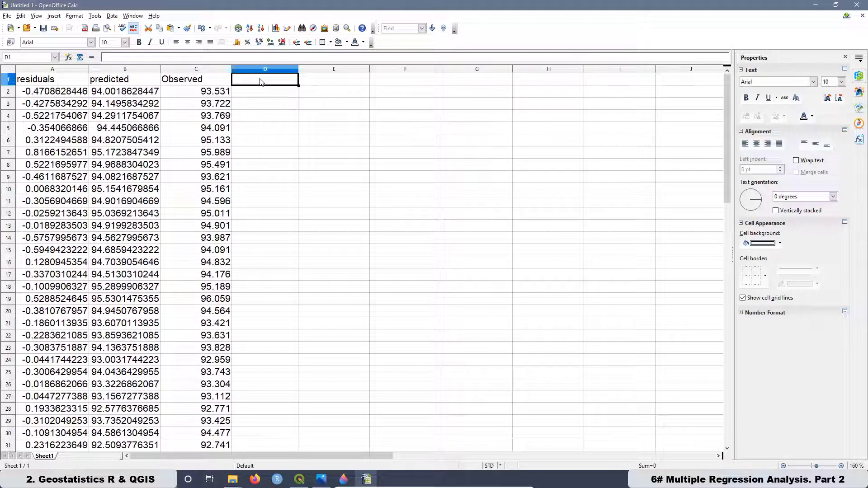
{"action": "type", "text": "ID"}
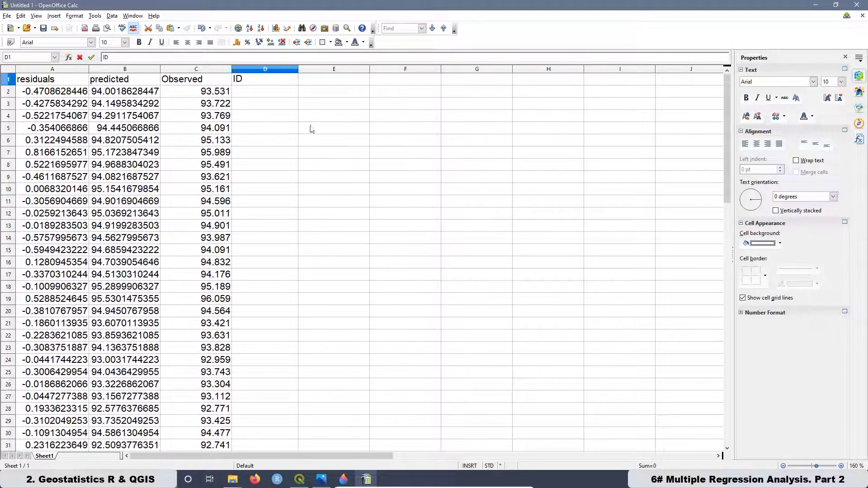
{"action": "left_click_drag", "start_coordinate": [308, 141], "coordinate": [307, 152]}
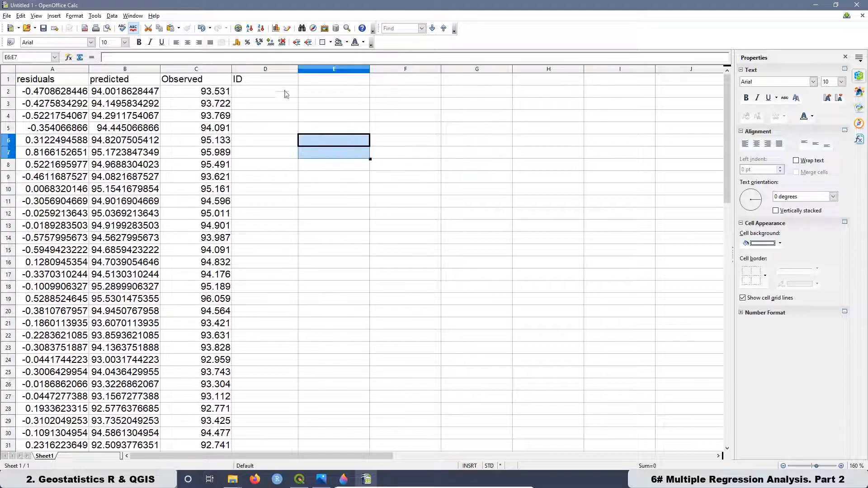
{"action": "left_click", "coordinate": [253, 82]}
{"action": "left_click", "coordinate": [295, 95]}
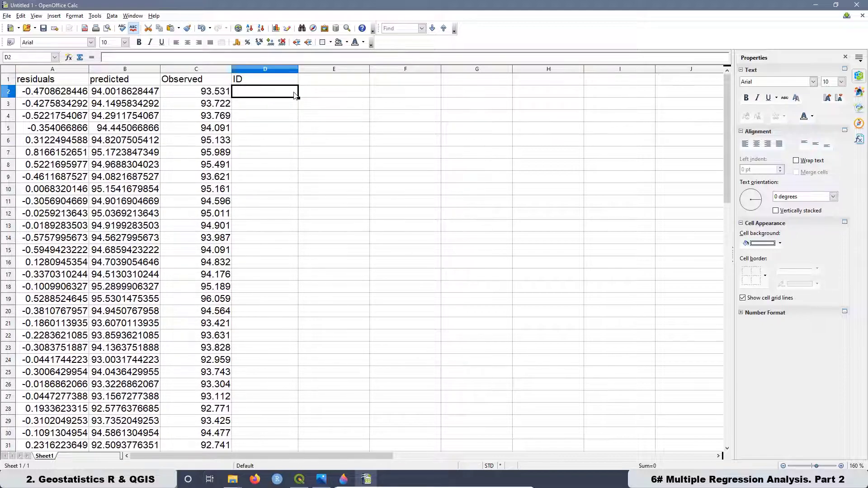
{"action": "left_click", "coordinate": [348, 150]}
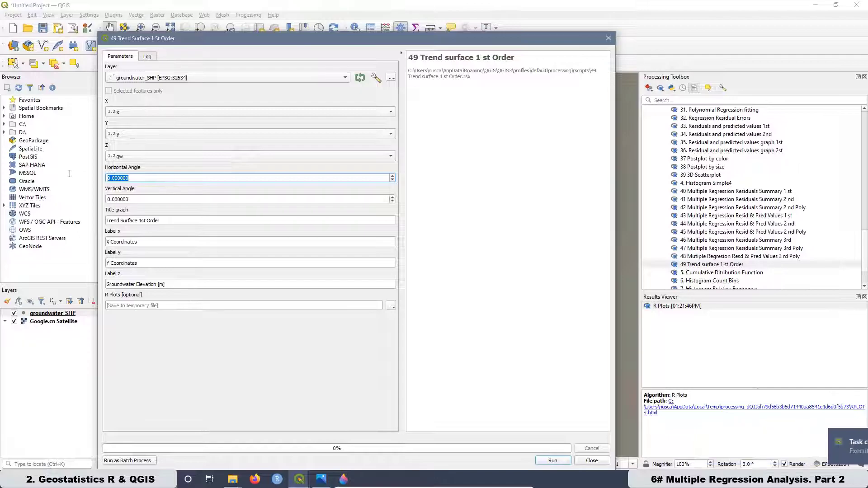
Step: Enter 15 in the Horizontal Angle field of the 49 Trend Surface 1st Order tool
{"action": "type", "text": "15"}
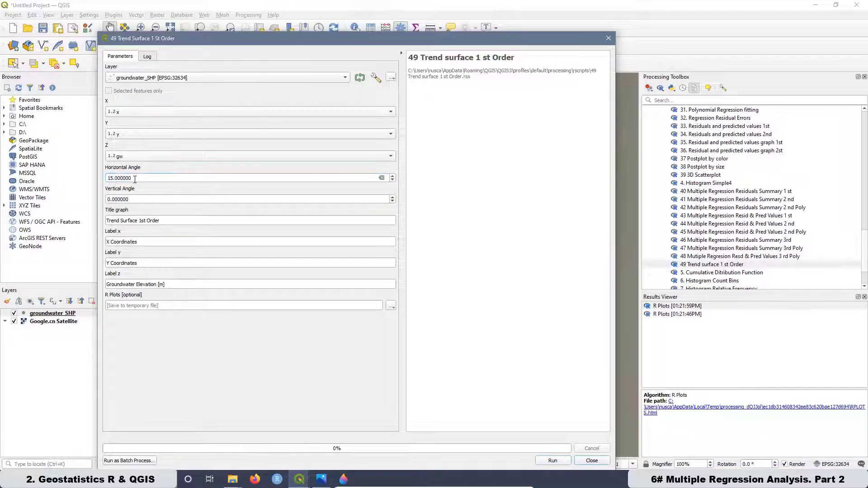
{"action": "left_click_drag", "start_coordinate": [138, 177], "coordinate": [107, 177]}
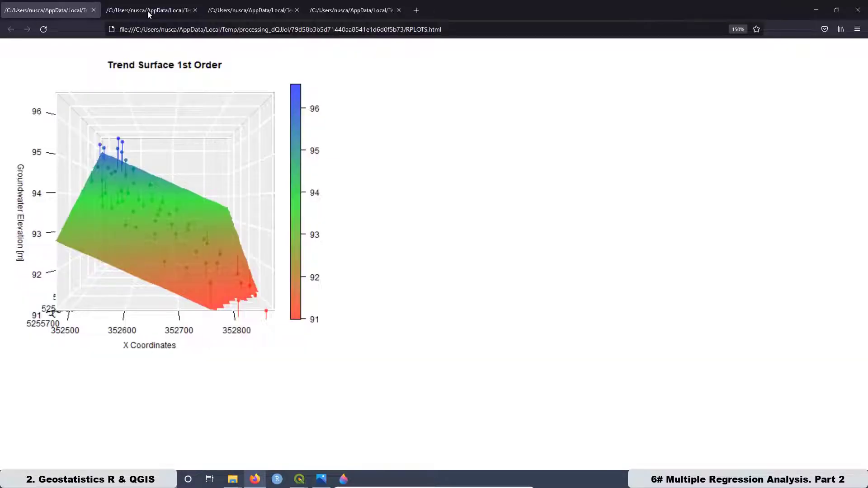
Step: Go through the four rotated 1st-order trend surface plots twice, ending on the first
{"action": "left_click", "coordinate": [149, 12]}
{"action": "left_click", "coordinate": [227, 11]}
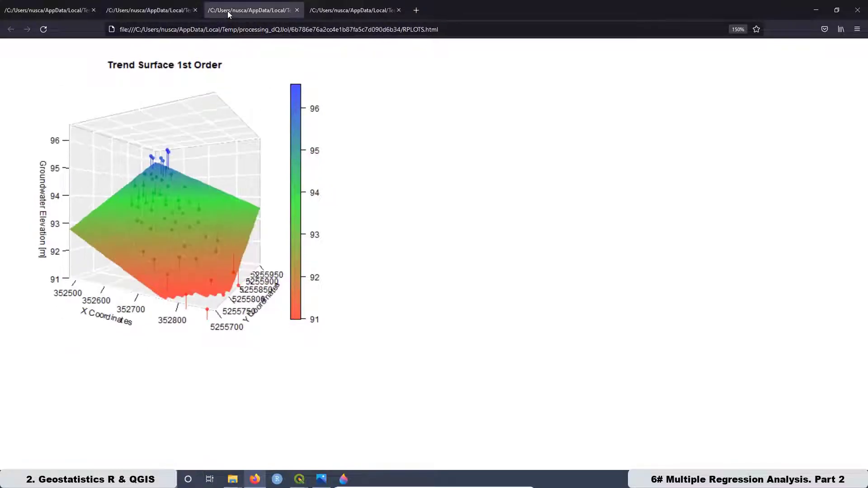
{"action": "left_click", "coordinate": [311, 9]}
{"action": "left_click", "coordinate": [60, 11]}
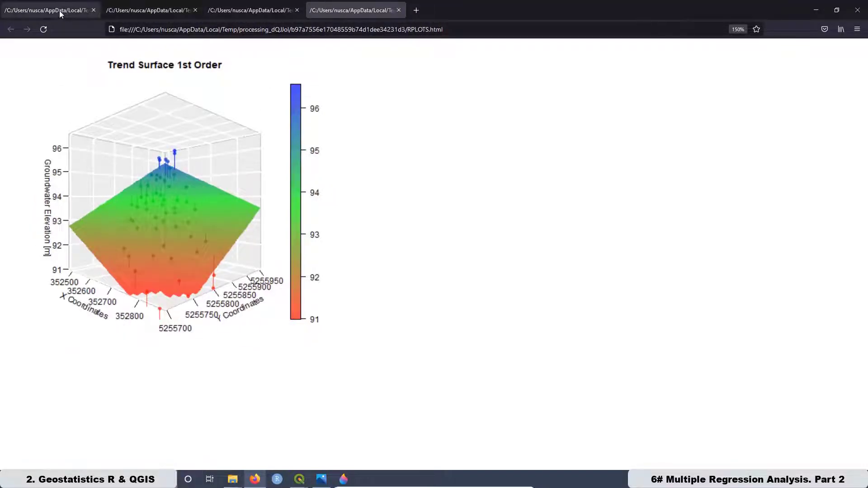
{"action": "left_click", "coordinate": [145, 11]}
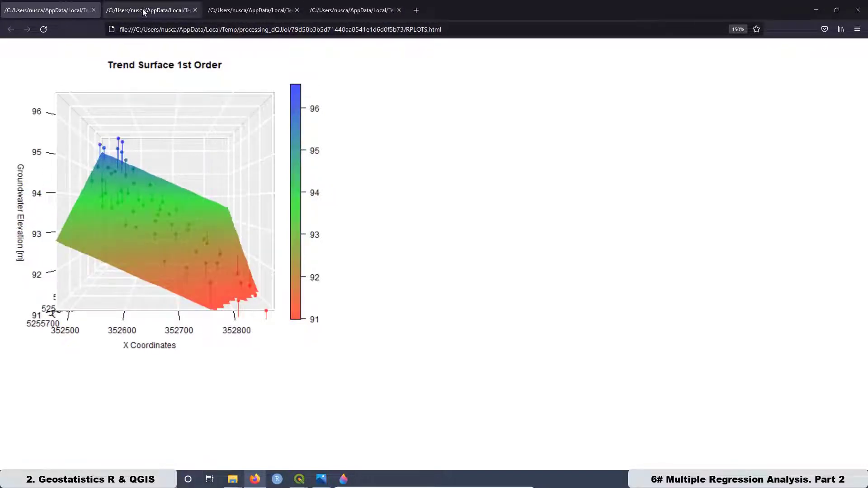
{"action": "left_click", "coordinate": [221, 13]}
{"action": "left_click", "coordinate": [329, 12]}
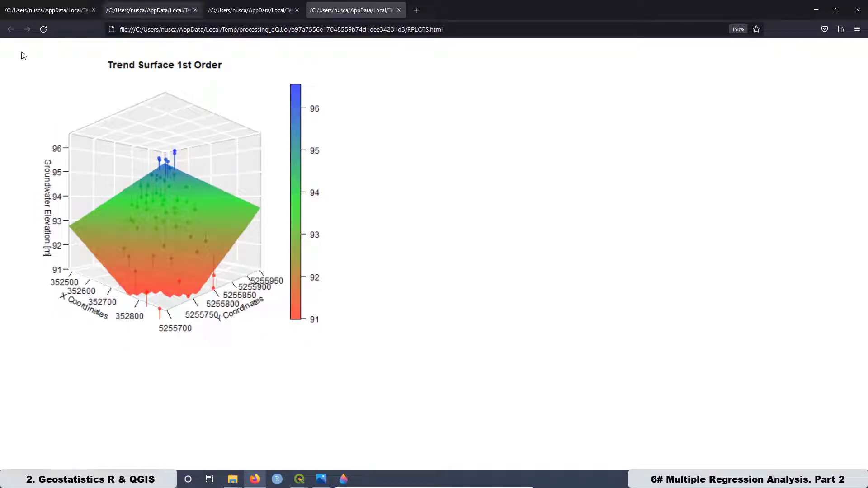
{"action": "left_click", "coordinate": [24, 11]}
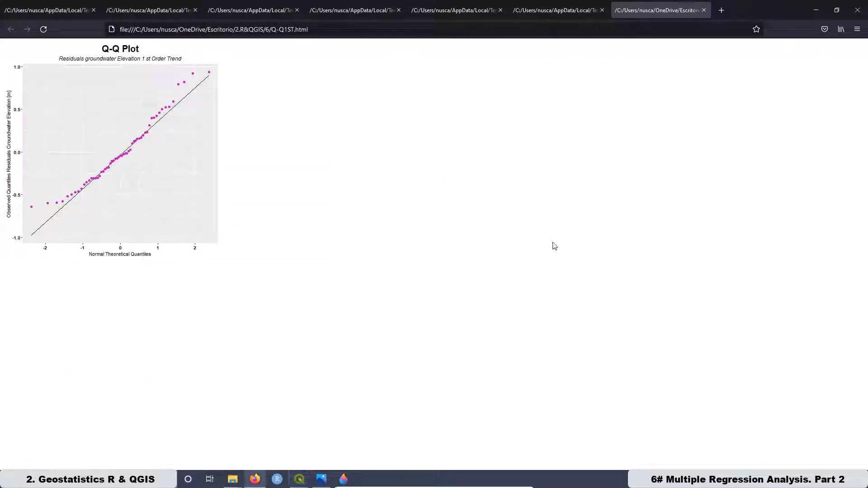
Step: Zoom the residuals plot page to 150%, then view the 2nd order trend surface at several rotations
{"action": "scroll", "coordinate": [555, 245], "scroll_direction": "up", "scroll_amount": 4, "text": "ctrl"}
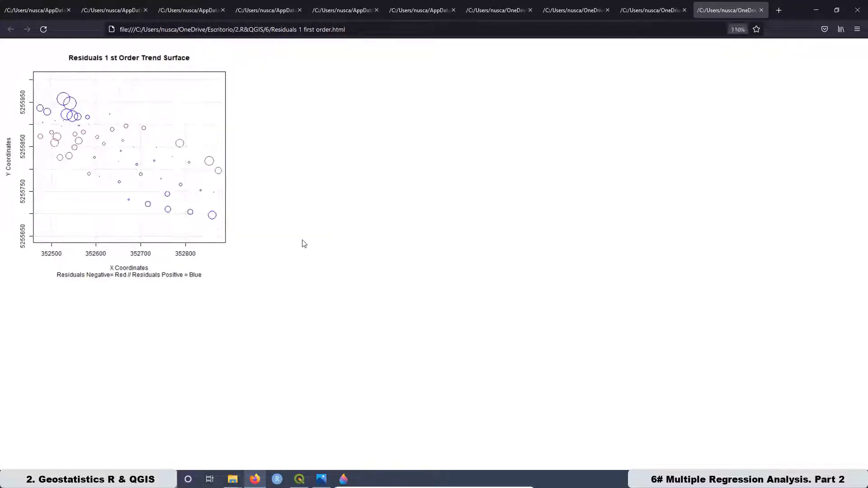
{"action": "key", "text": "ctrl+plus"}
{"action": "key", "text": "ctrl+plus"}
{"action": "key", "text": "ctrl+plus"}
{"action": "key", "text": "ctrl+plus"}
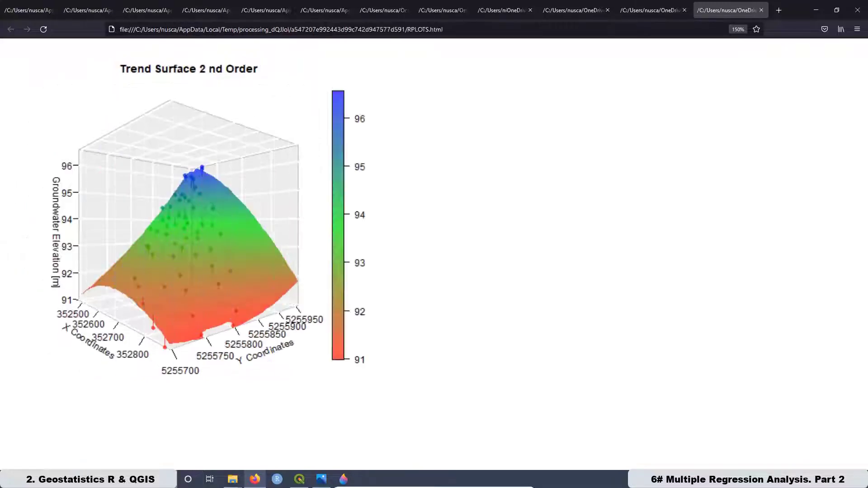
{"action": "left_click", "coordinate": [606, 10]}
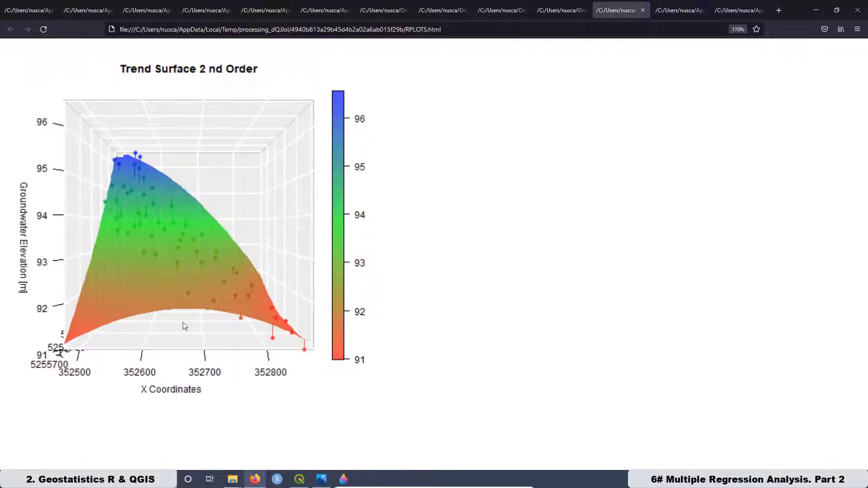
{"action": "left_click", "coordinate": [669, 13]}
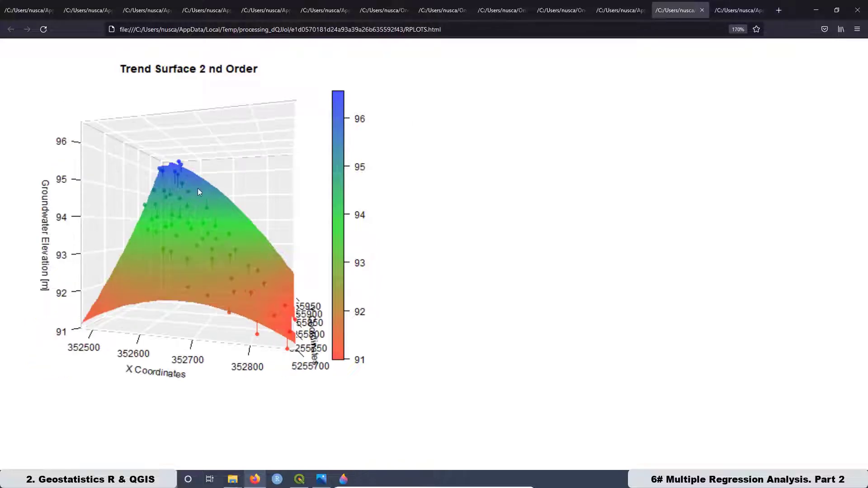
{"action": "left_click", "coordinate": [736, 11]}
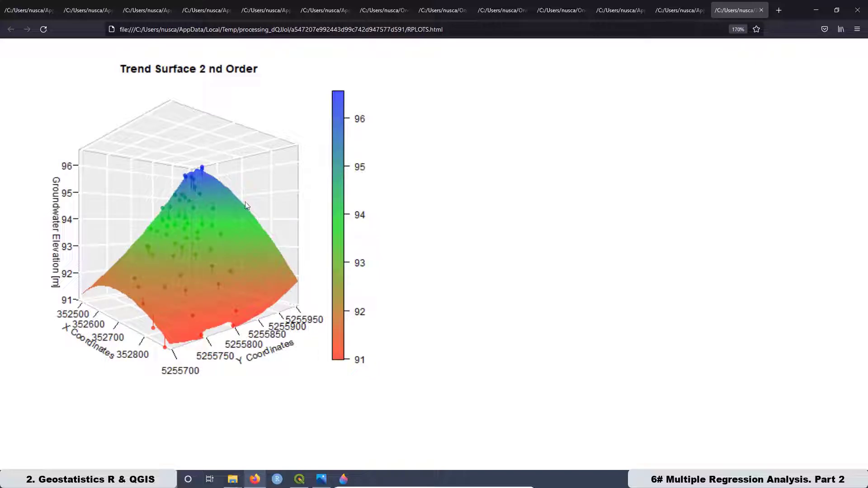
{"action": "left_click", "coordinate": [681, 12]}
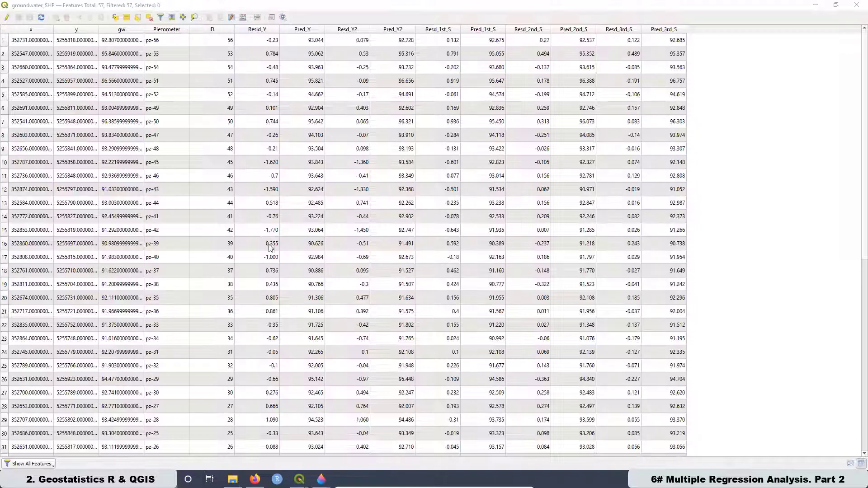
Step: Alt+Tab to the Paint 3D image of Q-Q plots for the 1st-, 2nd- and 3rd-order residuals
{"action": "key", "text": "alt+Tab"}
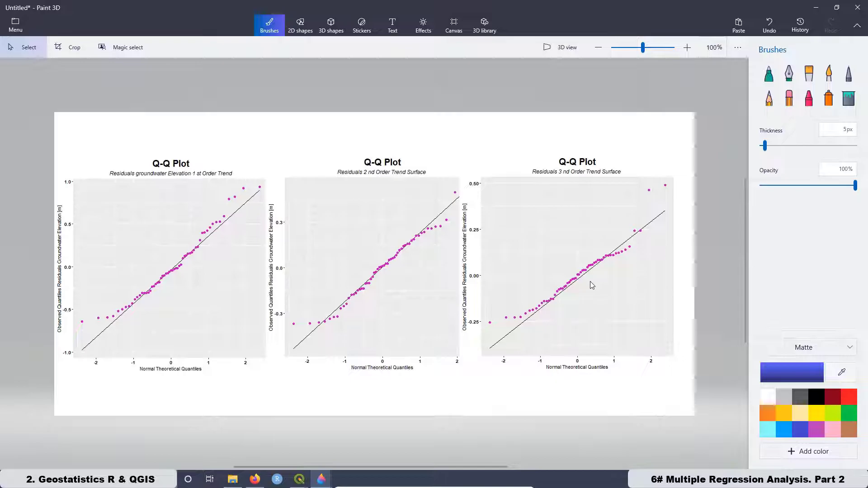
Step: Switch to the other Paint 3D image and draw a blue U-shaped curve over the first residual plot
{"action": "mouse_move", "coordinate": [323, 482]}
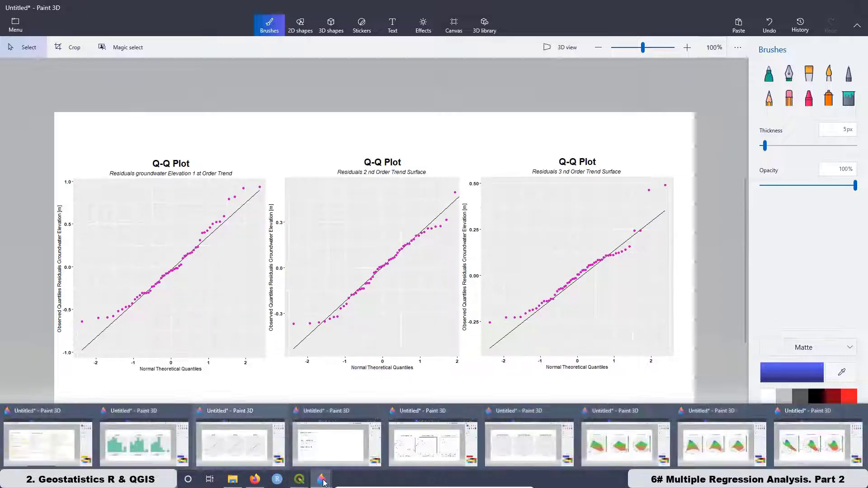
{"action": "left_click", "coordinate": [328, 433]}
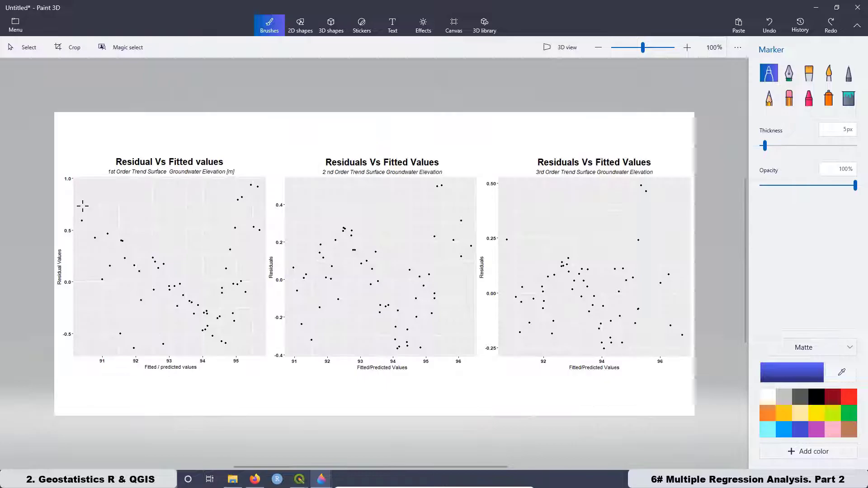
{"action": "left_click_drag", "start_coordinate": [82, 207], "coordinate": [107, 253]}
{"action": "mouse_move", "coordinate": [138, 294]}
{"action": "left_mouse_down"}
{"action": "mouse_move", "coordinate": [166, 314]}
{"action": "mouse_move", "coordinate": [213, 308]}
{"action": "mouse_move", "coordinate": [232, 283]}
{"action": "mouse_move", "coordinate": [252, 215]}
{"action": "left_mouse_up"}
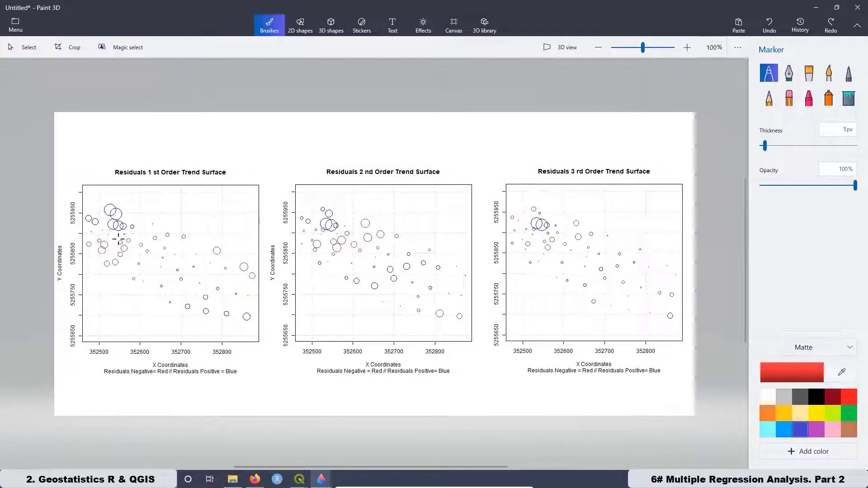
Step: Draw red trend lines on both residual maps, two on the first and three on the second, and tick the 2nd order title in green
{"action": "left_click_drag", "start_coordinate": [114, 240], "coordinate": [163, 201]}
{"action": "left_click_drag", "start_coordinate": [146, 301], "coordinate": [233, 222]}
{"action": "left_click_drag", "start_coordinate": [327, 239], "coordinate": [361, 212]}
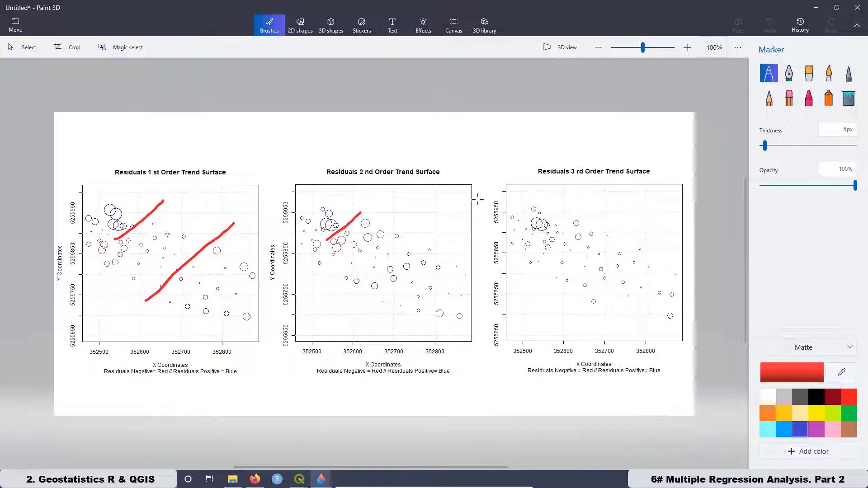
{"action": "left_click_drag", "start_coordinate": [363, 276], "coordinate": [416, 231]}
{"action": "left_click_drag", "start_coordinate": [407, 325], "coordinate": [459, 270]}
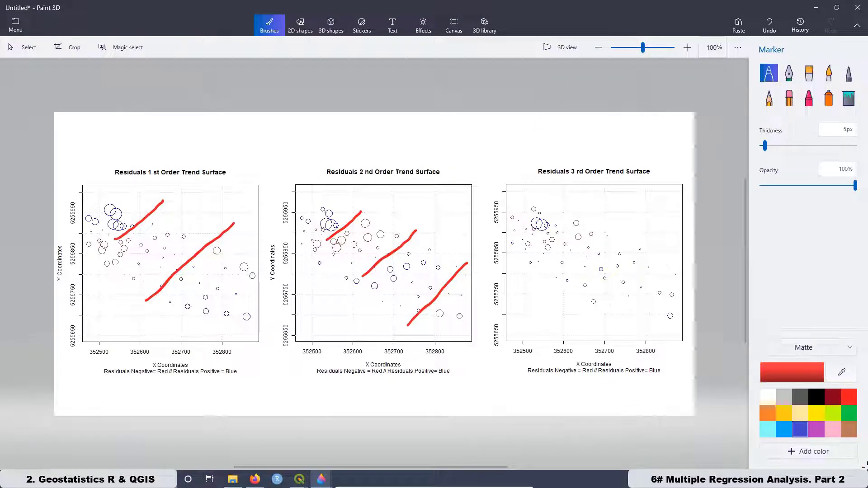
{"action": "left_click", "coordinate": [849, 412]}
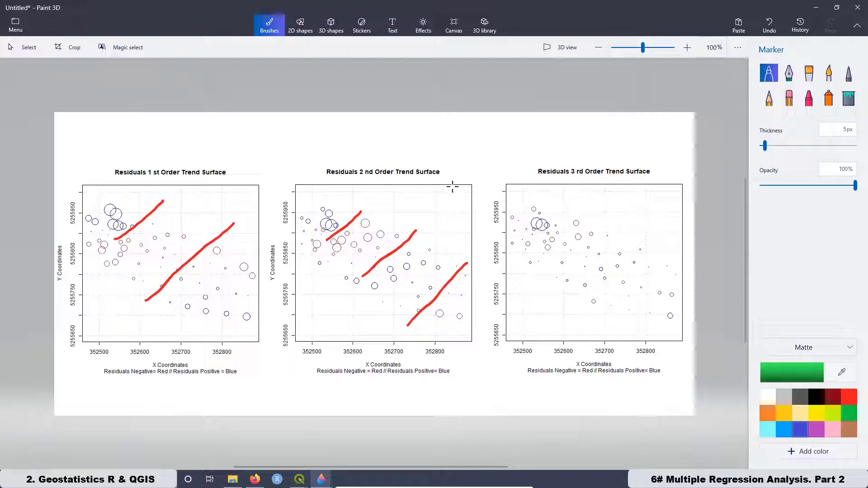
{"action": "mouse_move", "coordinate": [442, 166]}
{"action": "left_mouse_down"}
{"action": "mouse_move", "coordinate": [446, 176]}
{"action": "mouse_move", "coordinate": [453, 157]}
{"action": "left_mouse_up"}
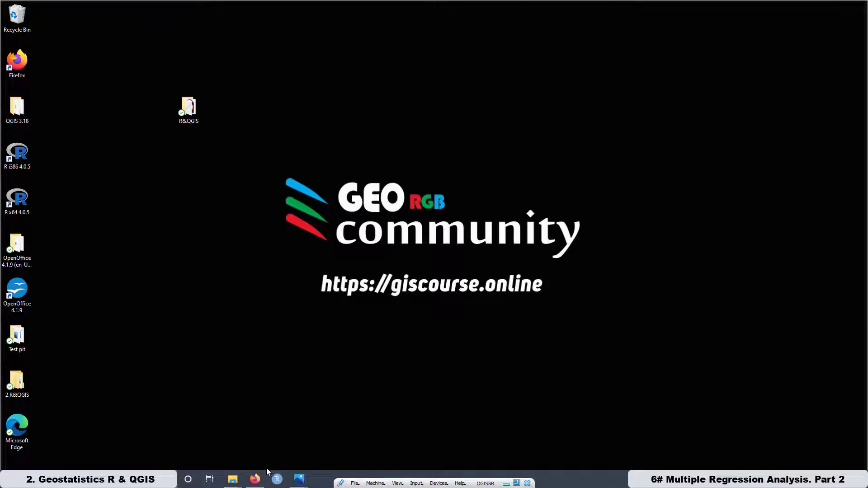
Step: On the giscourse.online home page, go to COURSES, choose the Second Geostatistics Course, and start the course
{"action": "left_click", "coordinate": [255, 479]}
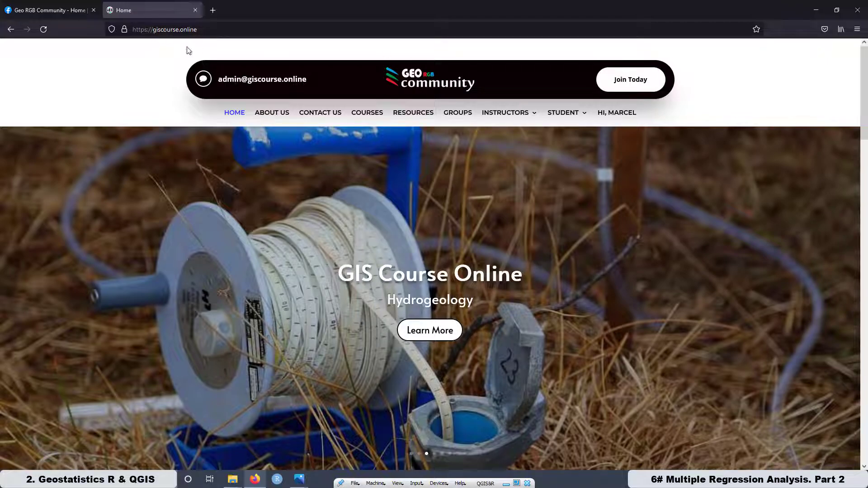
{"action": "left_click", "coordinate": [365, 116]}
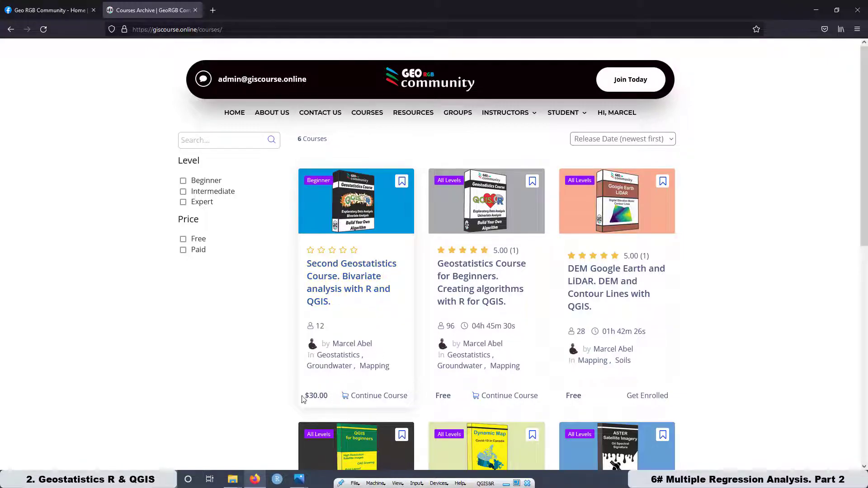
{"action": "left_click", "coordinate": [346, 203]}
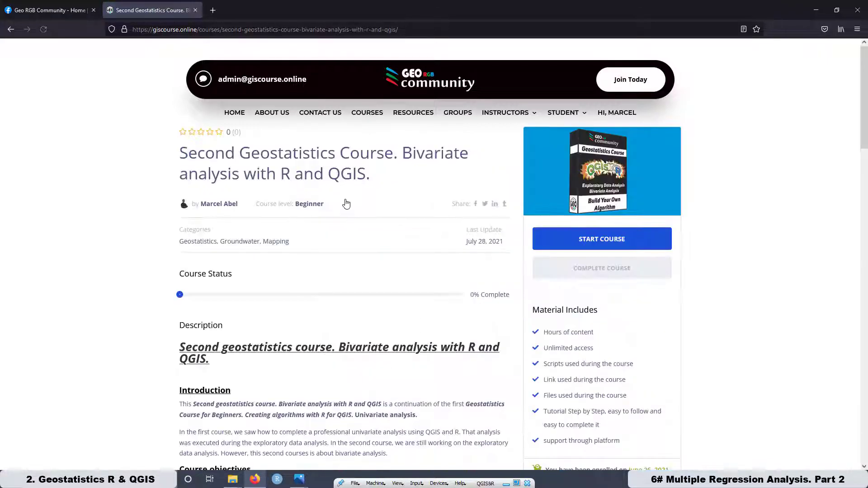
{"action": "left_click", "coordinate": [612, 241]}
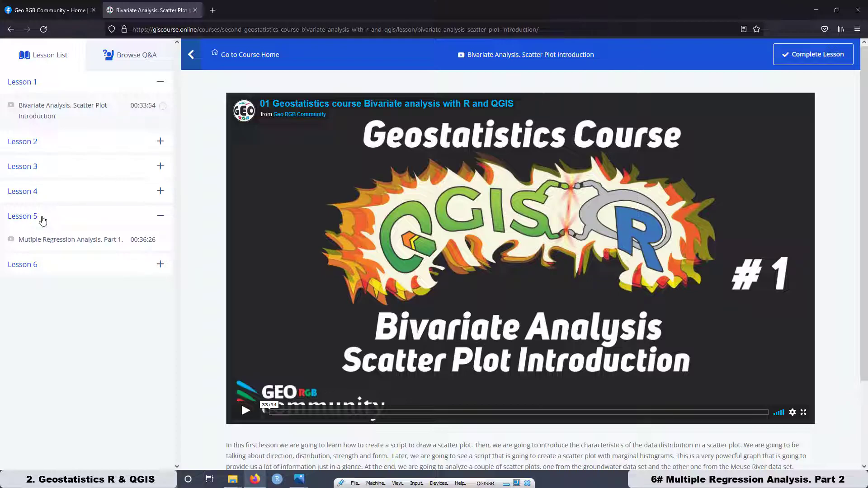
Step: Open and skim the Lesson 5 Multiple Regression Part 1 lesson, then collapse Lesson 5
{"action": "left_click", "coordinate": [83, 245]}
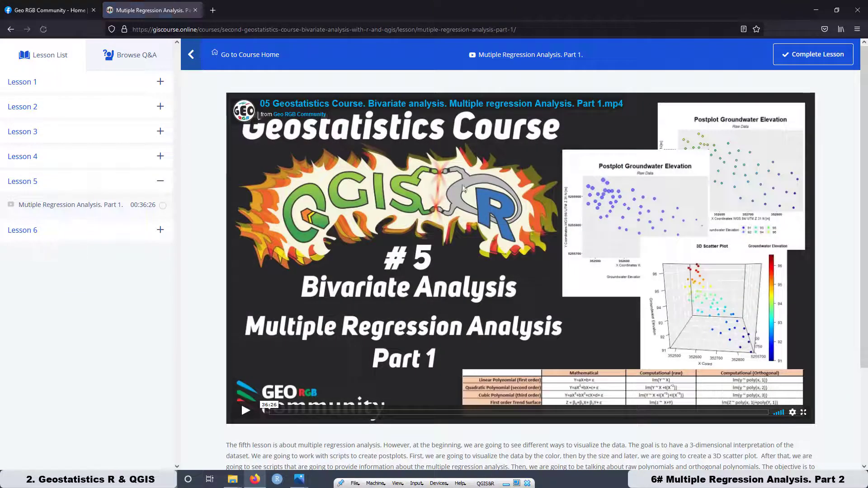
{"action": "scroll", "coordinate": [448, 236], "scroll_direction": "down", "scroll_amount": 3}
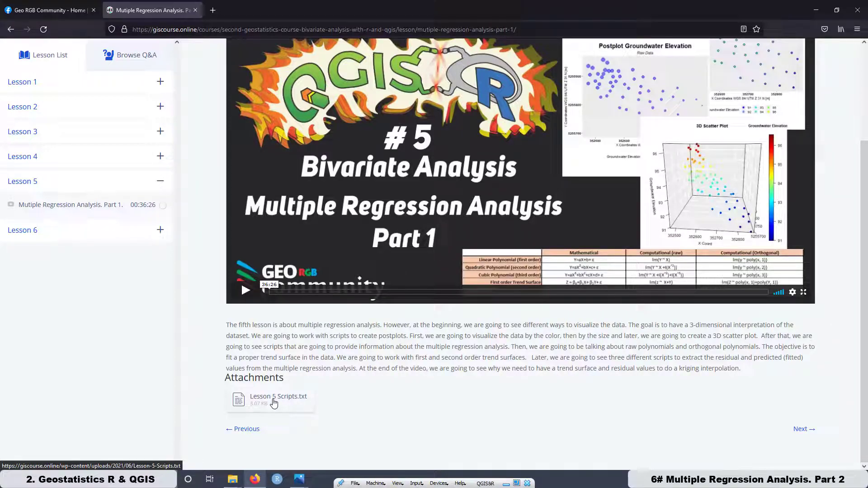
{"action": "scroll", "coordinate": [268, 321], "scroll_direction": "up", "scroll_amount": 3}
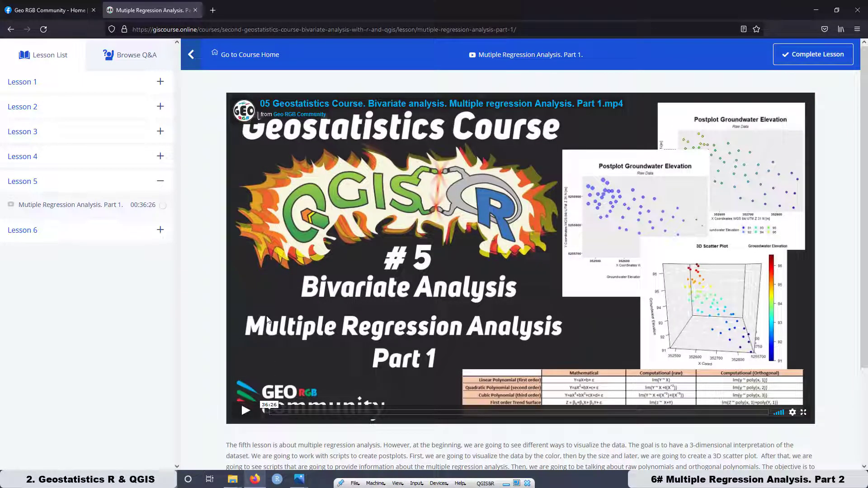
{"action": "left_click", "coordinate": [160, 183]}
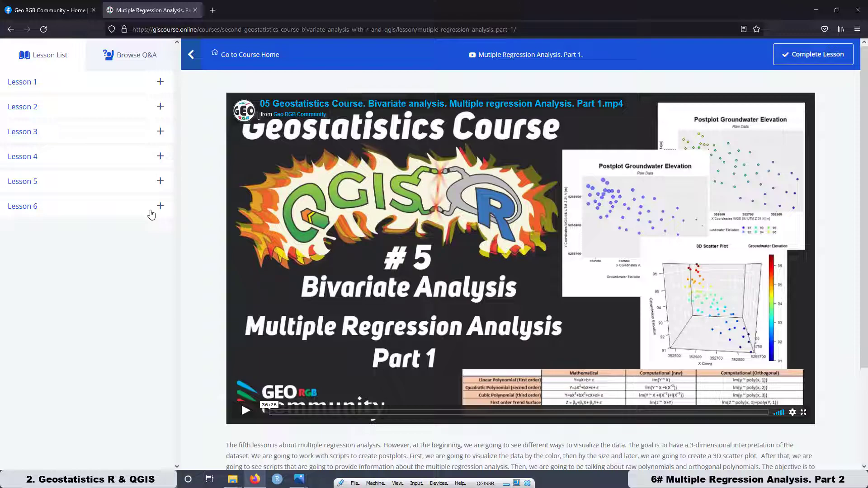
Step: View Lesson 6's Multiple Regression Analysis Part 2, then go back to the course home page
{"action": "left_click", "coordinate": [35, 204]}
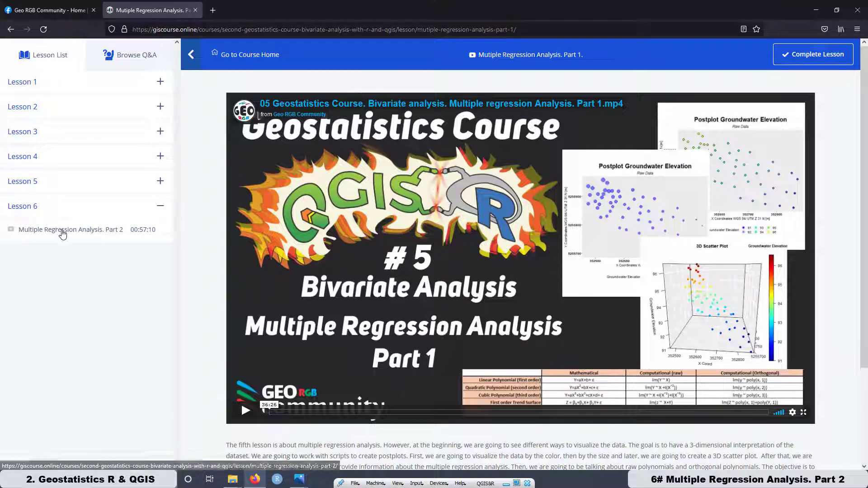
{"action": "left_click", "coordinate": [62, 231]}
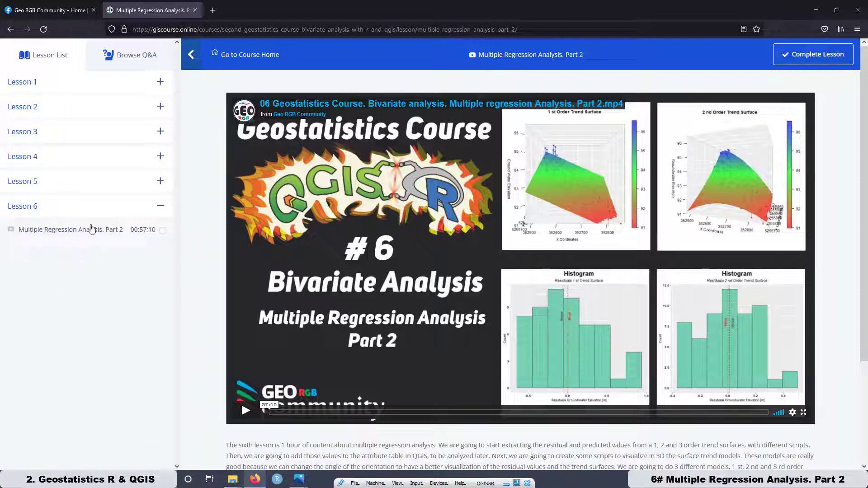
{"action": "left_click", "coordinate": [241, 55]}
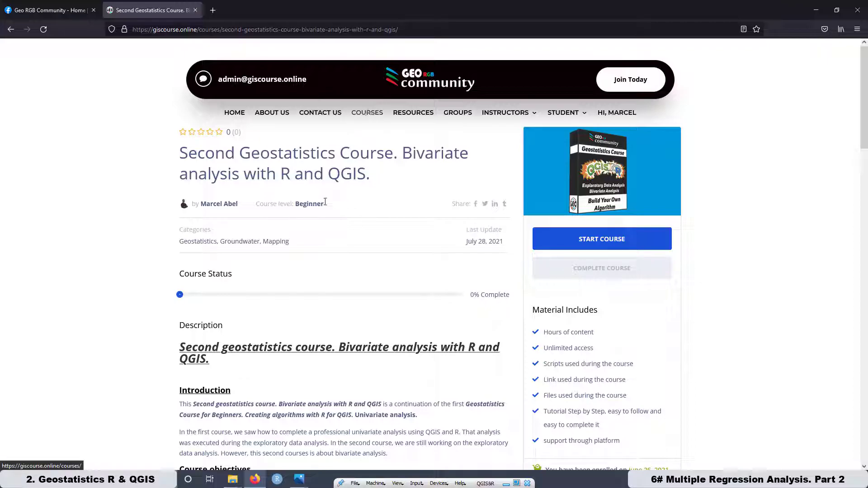
Step: Return to the Courses Archive listing all 6 courses
{"action": "left_click", "coordinate": [366, 114]}
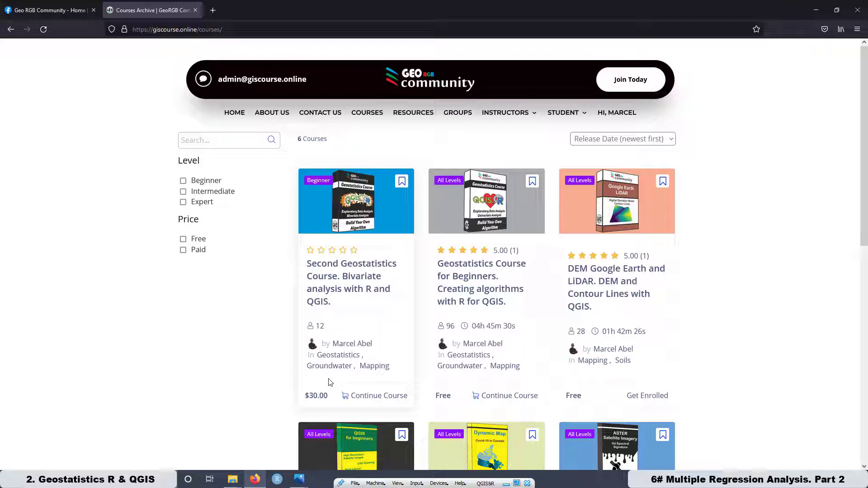
Step: On the Geo RGB Community Facebook page, open the 'Find the 5 differences' geostatistics party photo post
{"action": "left_click", "coordinate": [53, 11]}
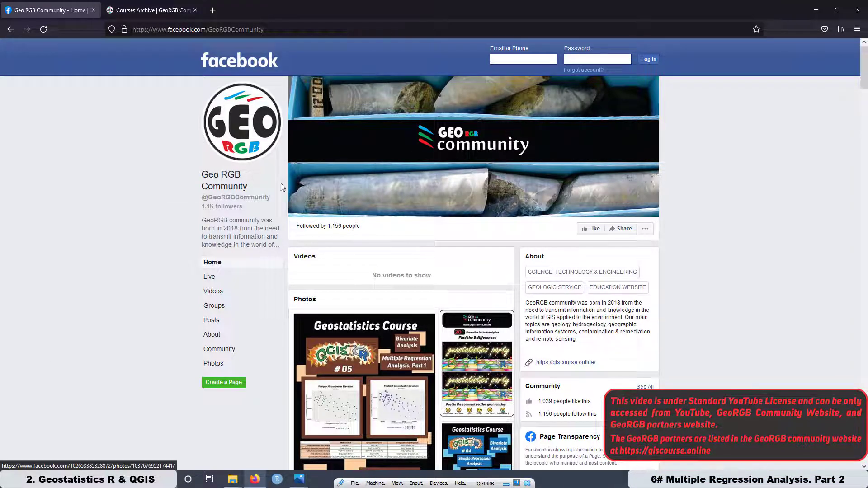
{"action": "mouse_move", "coordinate": [247, 195]}
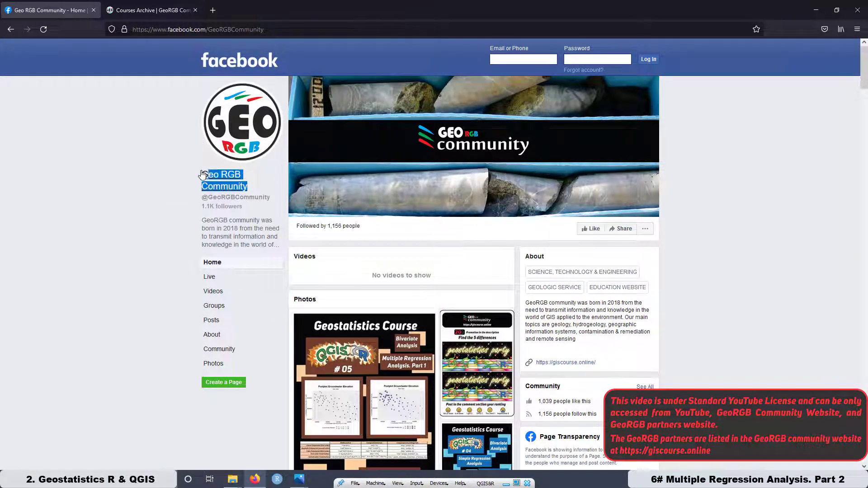
{"action": "key", "text": "ctrl+a"}
{"action": "left_click", "coordinate": [253, 186]}
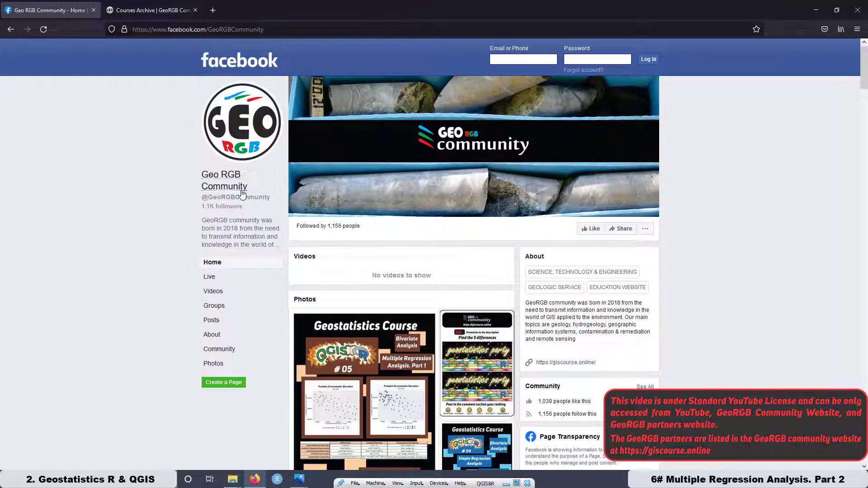
{"action": "scroll", "coordinate": [452, 228], "scroll_direction": "down", "scroll_amount": 2}
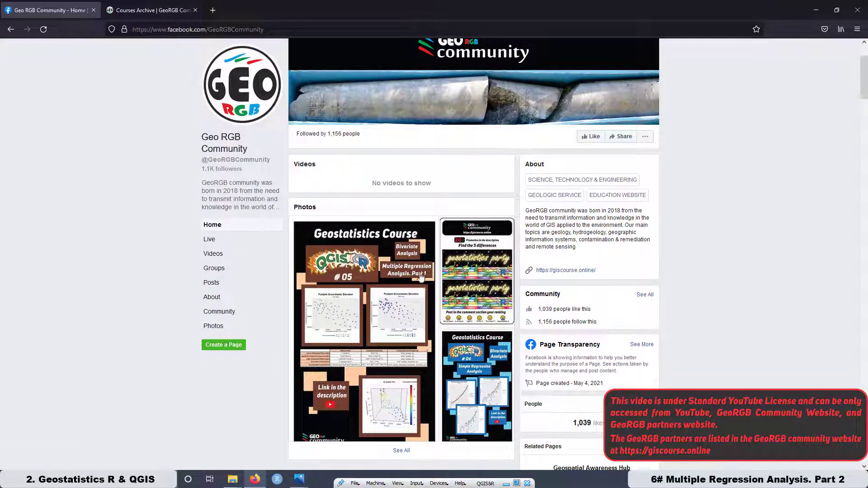
{"action": "left_click", "coordinate": [471, 267]}
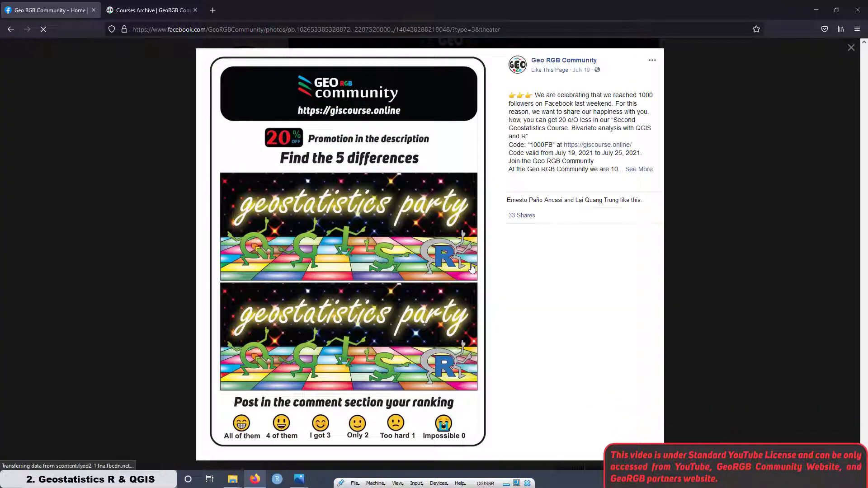